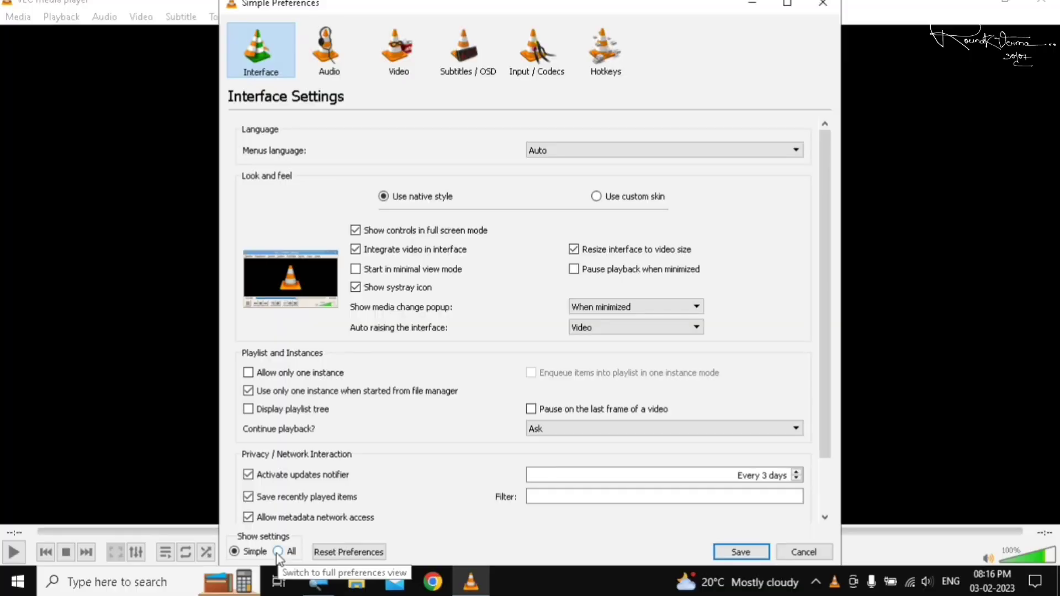
- Show all settings in the preferences, set the video output module to Automatic, and save
{"action": "left_click", "coordinate": [278, 552]}
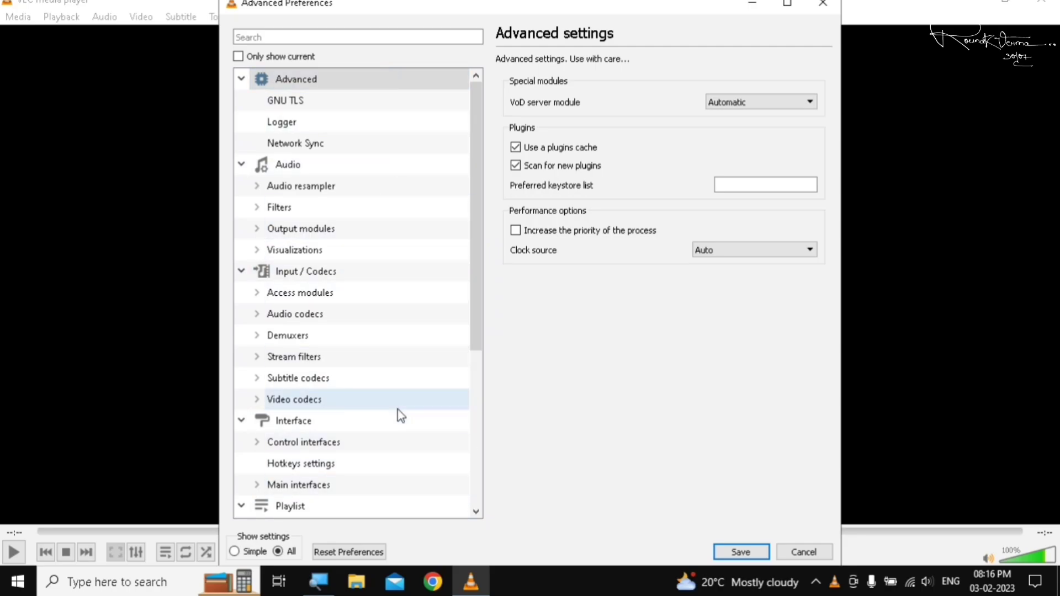
{"action": "scroll", "coordinate": [400, 415], "scroll_direction": "down", "scroll_amount": 4}
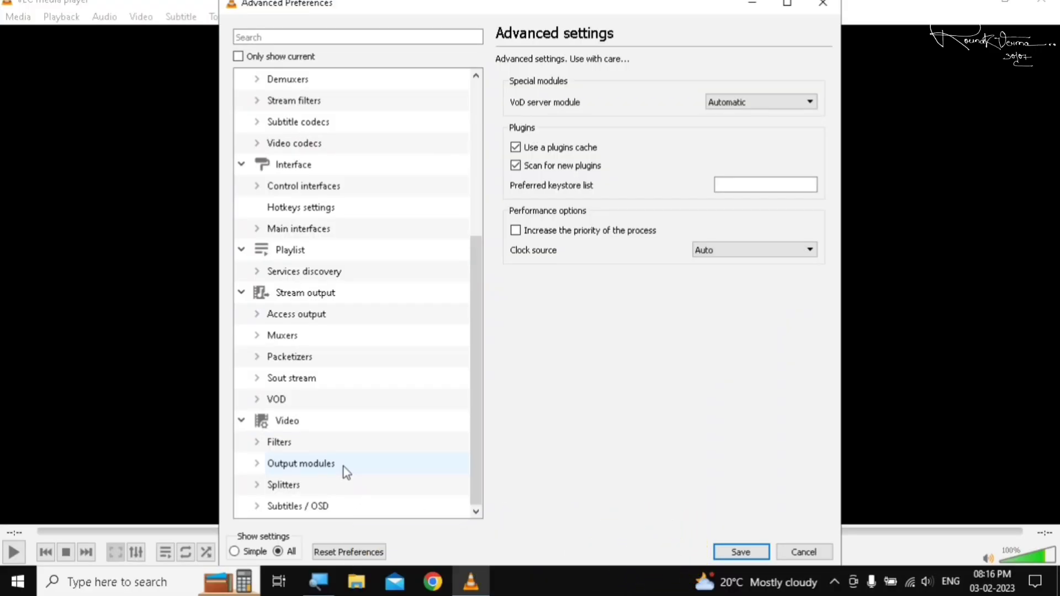
{"action": "left_click", "coordinate": [343, 466]}
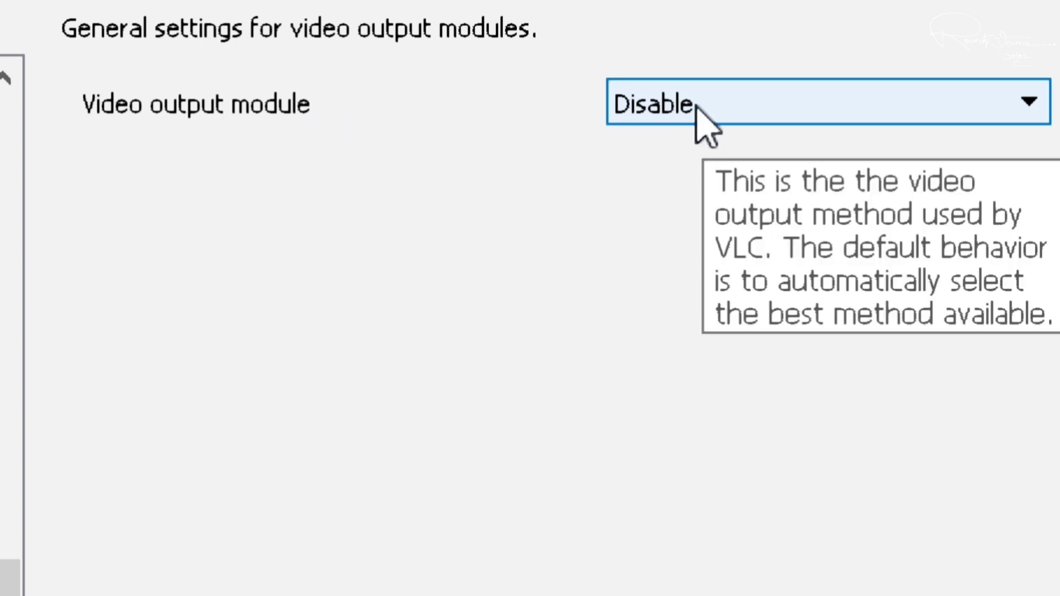
{"action": "left_click", "coordinate": [697, 106]}
{"action": "scroll", "coordinate": [766, 307], "scroll_direction": "up", "scroll_amount": 2}
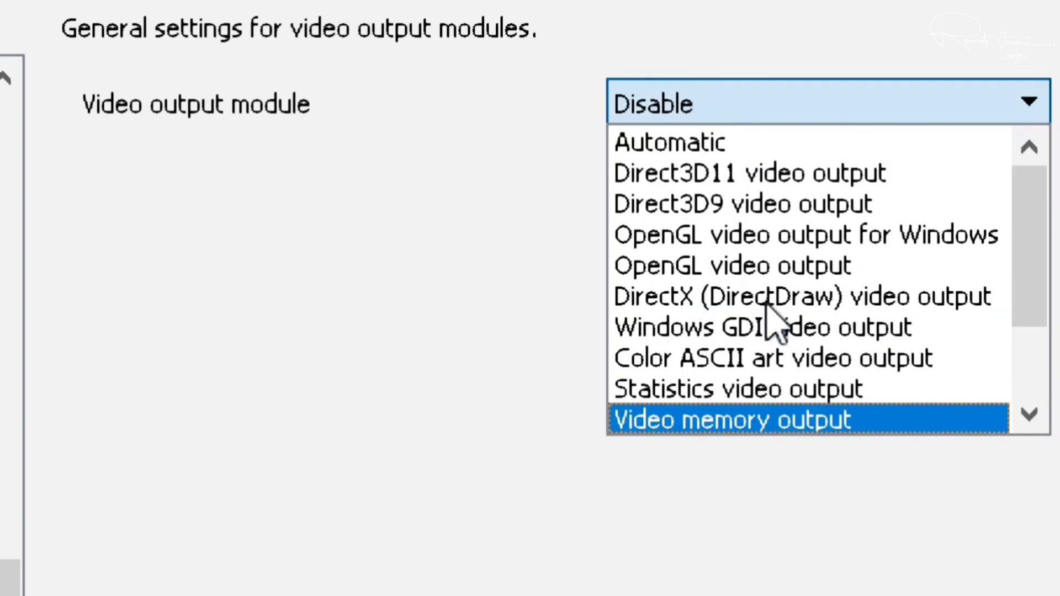
{"action": "left_click", "coordinate": [712, 144]}
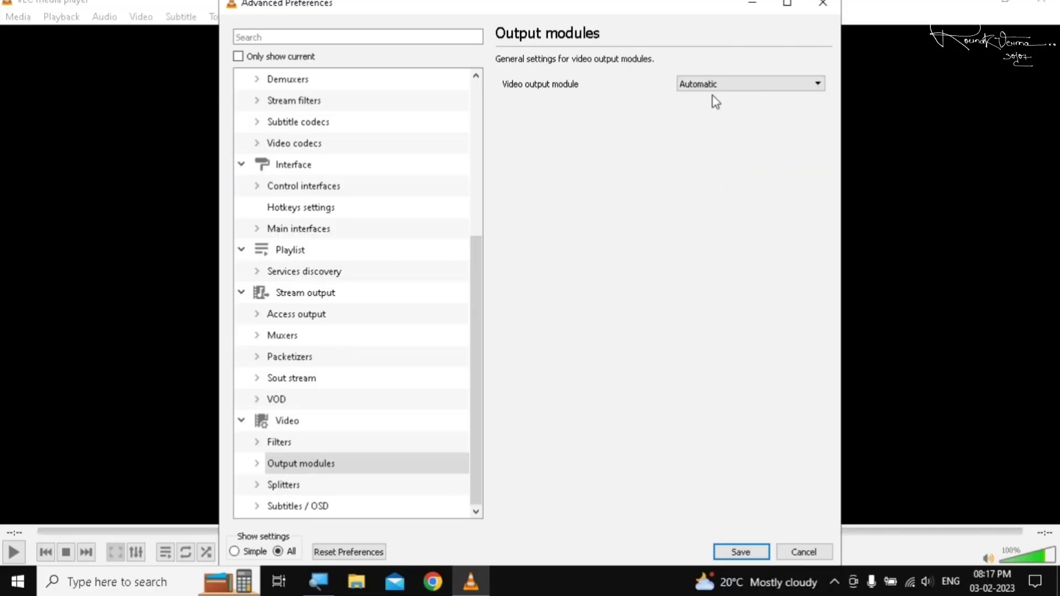
{"action": "left_click", "coordinate": [743, 552]}
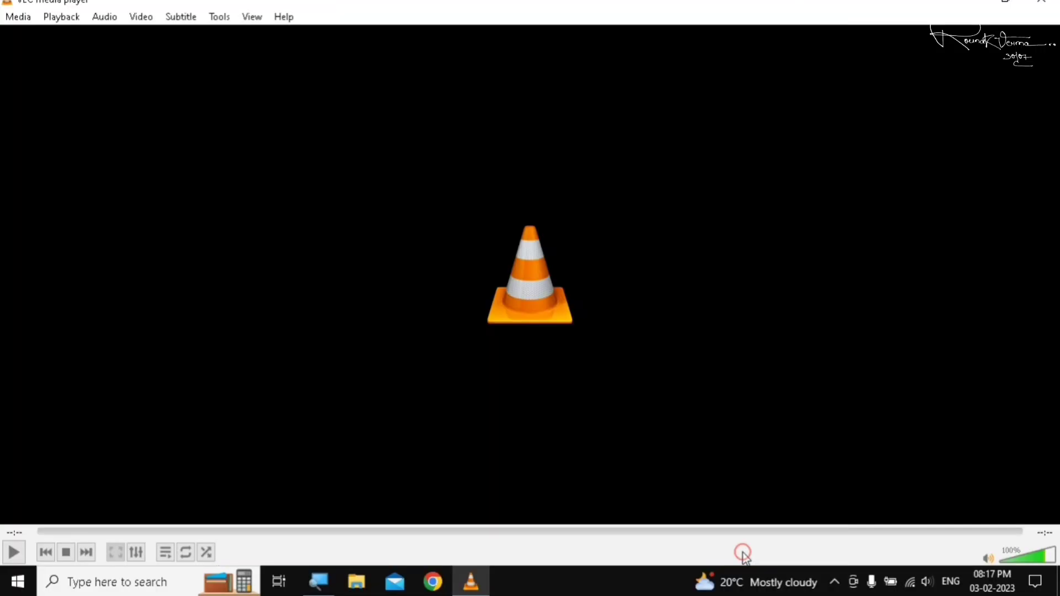
- Restart VLC media player to apply the video output change and open the full preferences view
{"action": "left_click", "coordinate": [1030, 2]}
{"action": "left_click", "coordinate": [568, 207]}
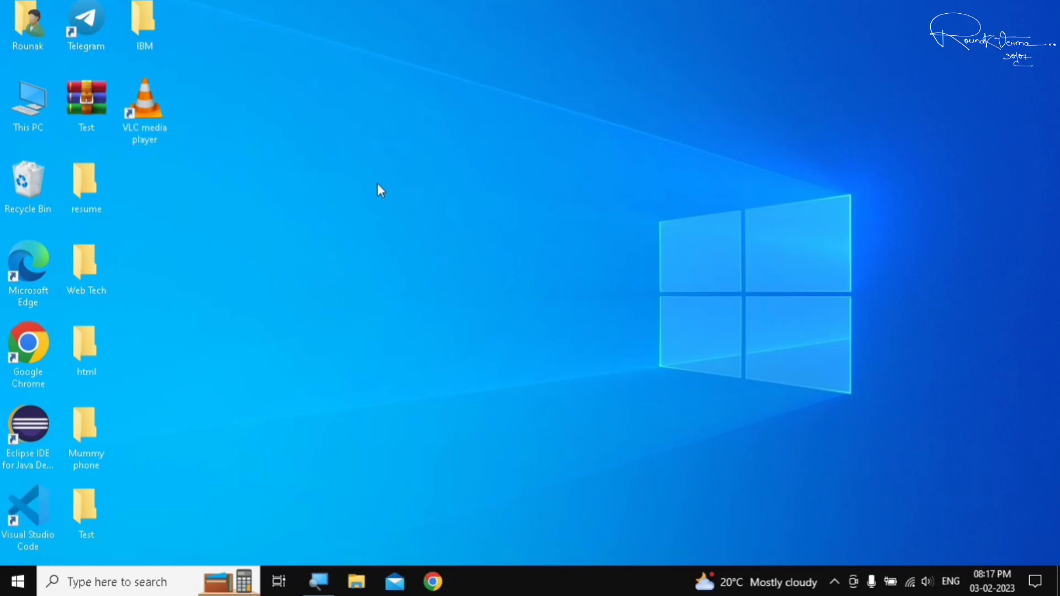
{"action": "double_click", "coordinate": [157, 118]}
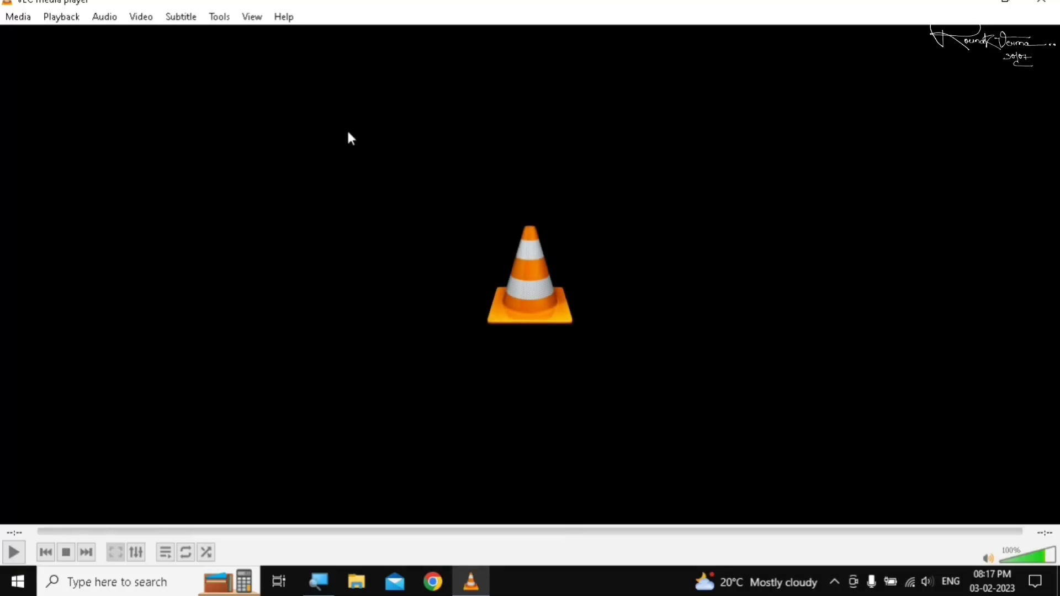
{"action": "left_click", "coordinate": [220, 17]}
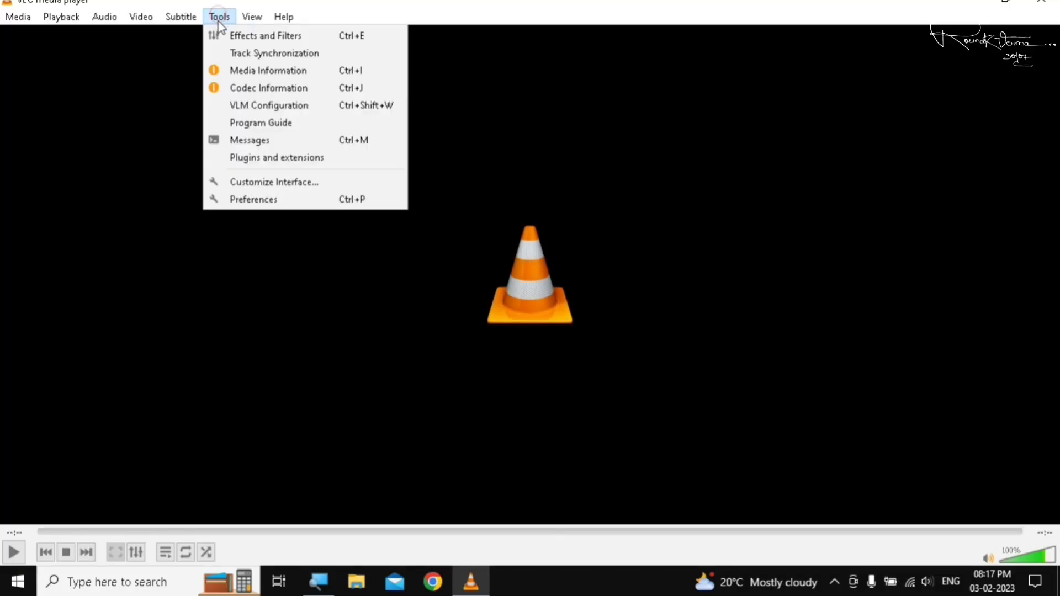
{"action": "left_click", "coordinate": [311, 206]}
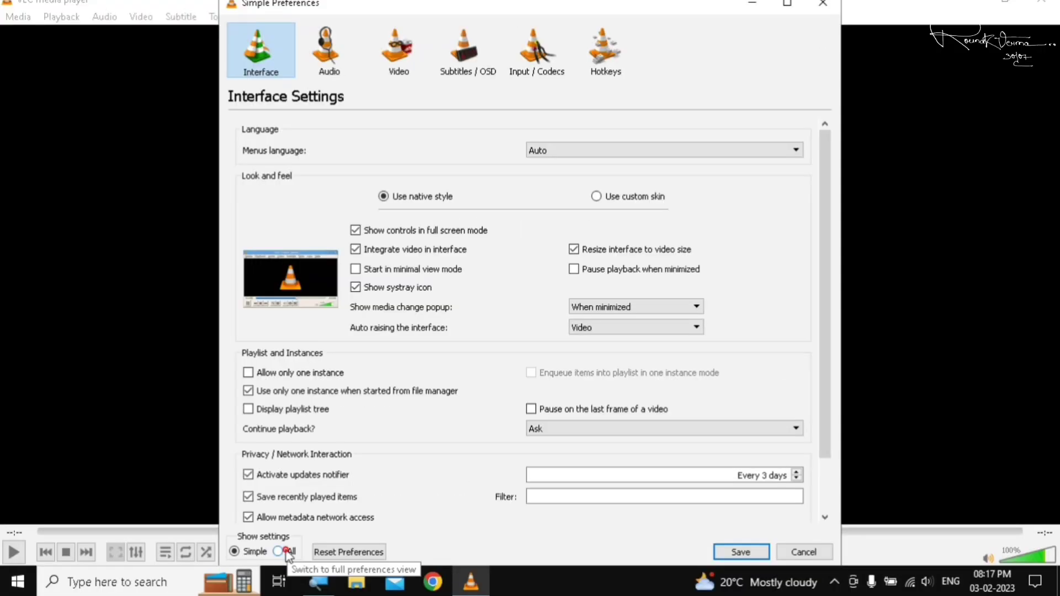
{"action": "left_click", "coordinate": [279, 551]}
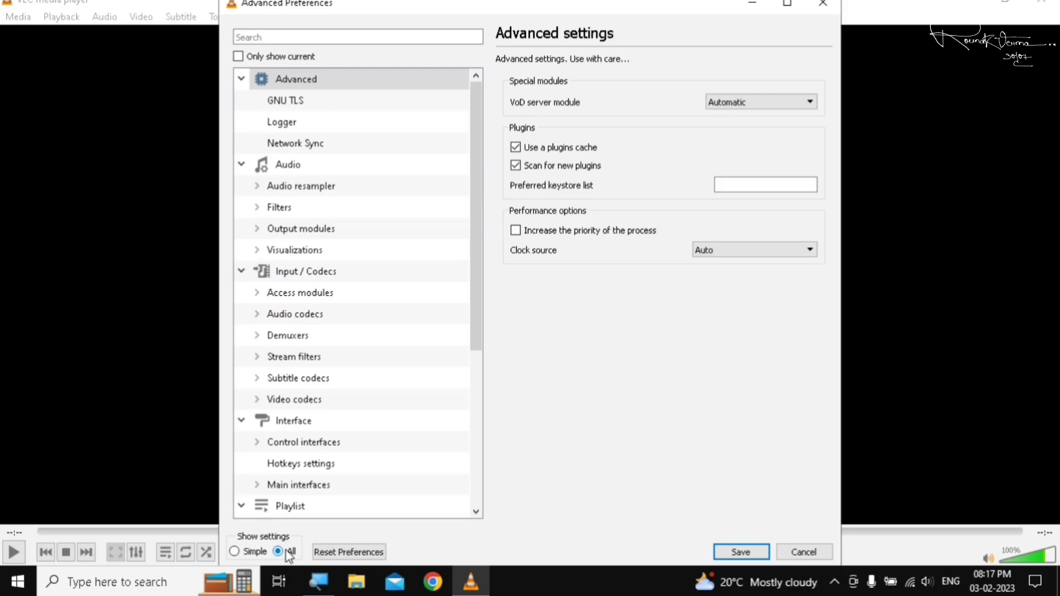
- Set File caching to 600 ms in the advanced Input / Codecs settings and save the preferences
{"action": "left_click_drag", "start_coordinate": [477, 254], "coordinate": [476, 296]}
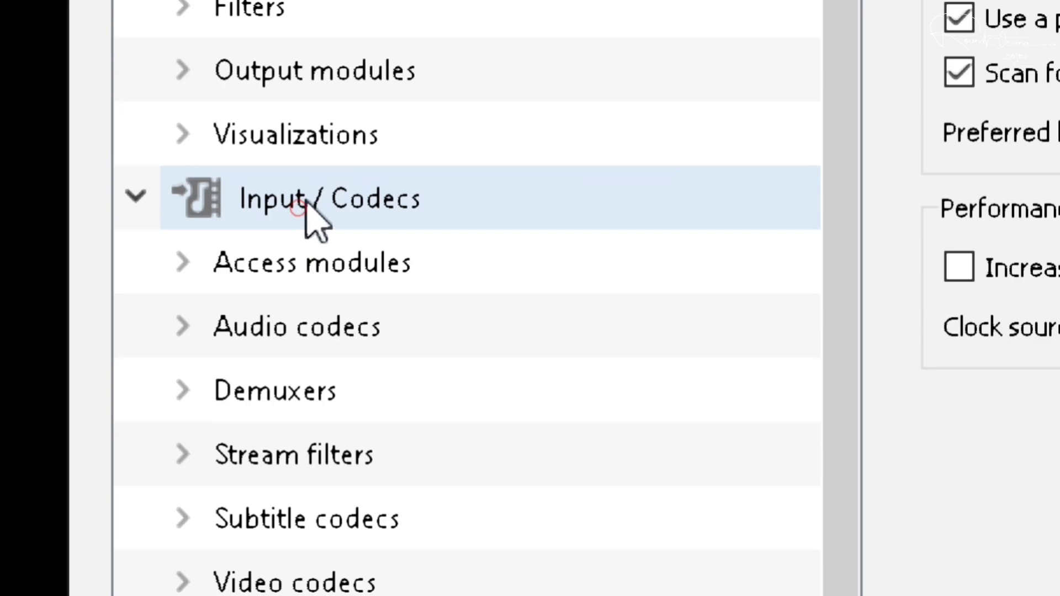
{"action": "left_click", "coordinate": [305, 204]}
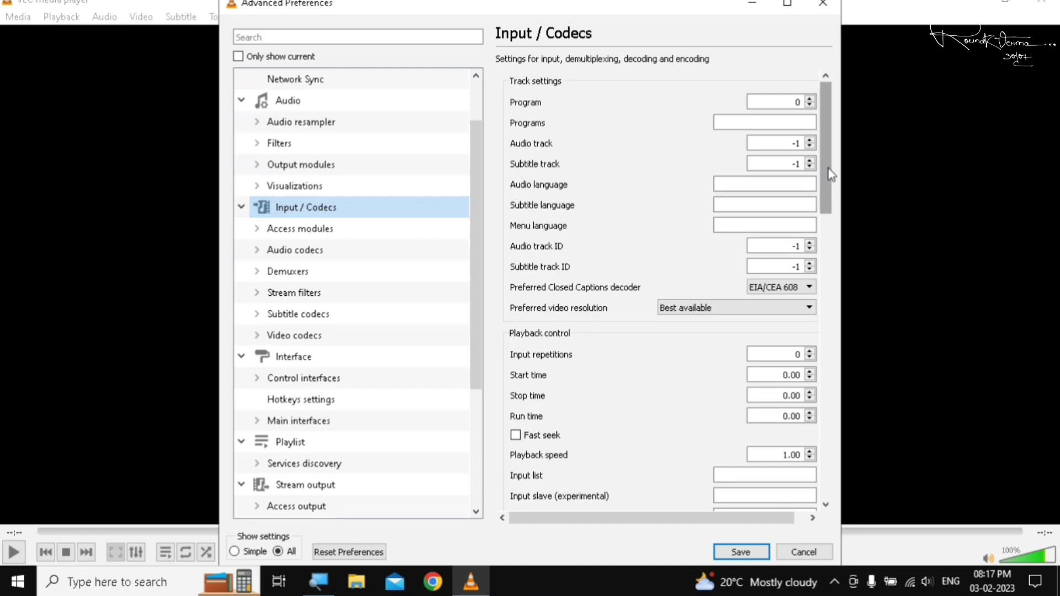
{"action": "left_click_drag", "start_coordinate": [831, 174], "coordinate": [865, 533]}
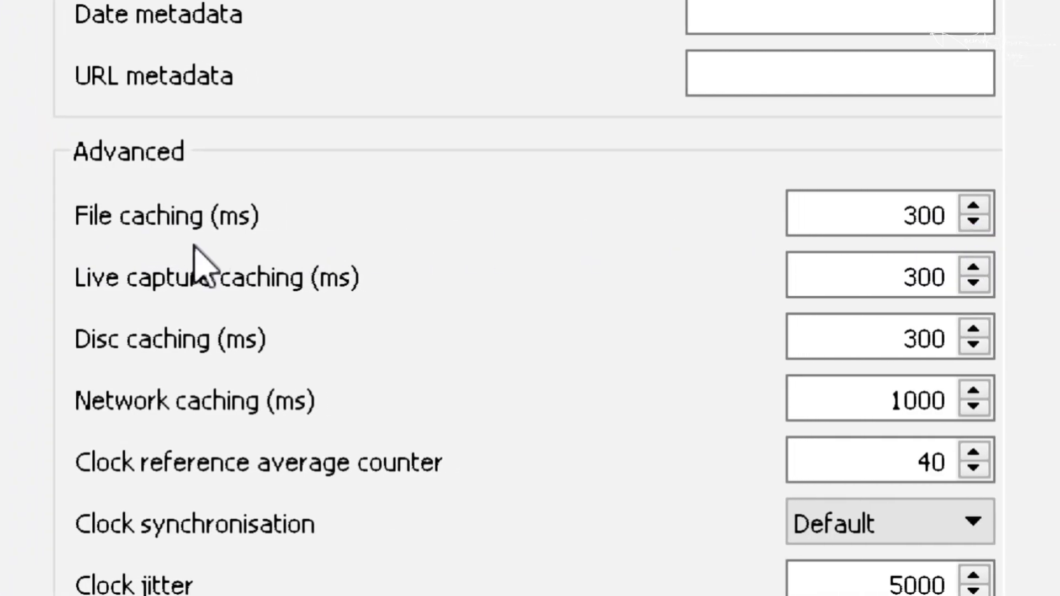
{"action": "left_click", "coordinate": [880, 255]}
{"action": "left_click", "coordinate": [946, 214]}
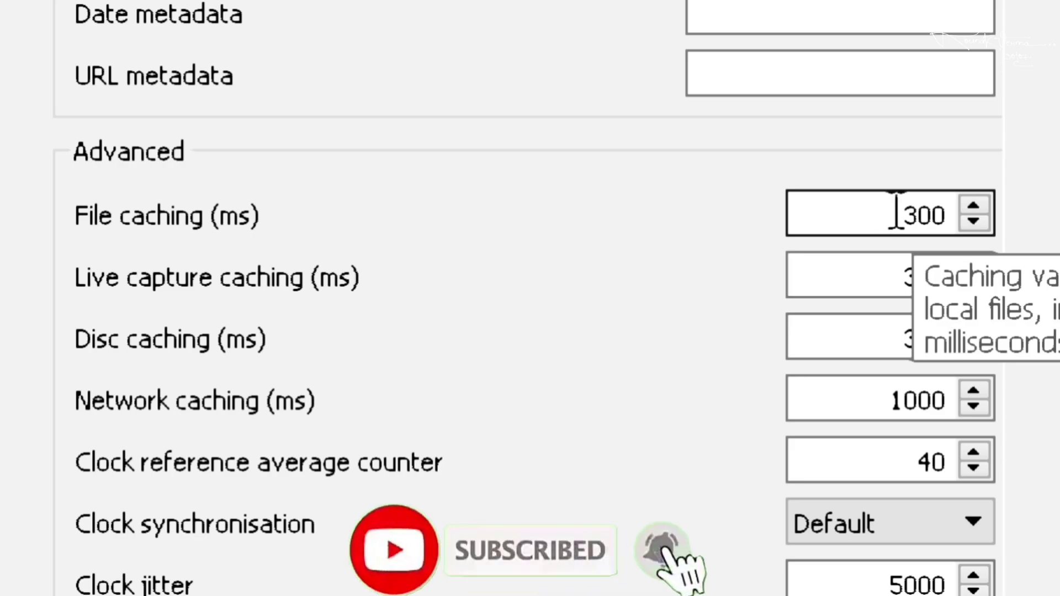
{"action": "left_click", "coordinate": [914, 214]}
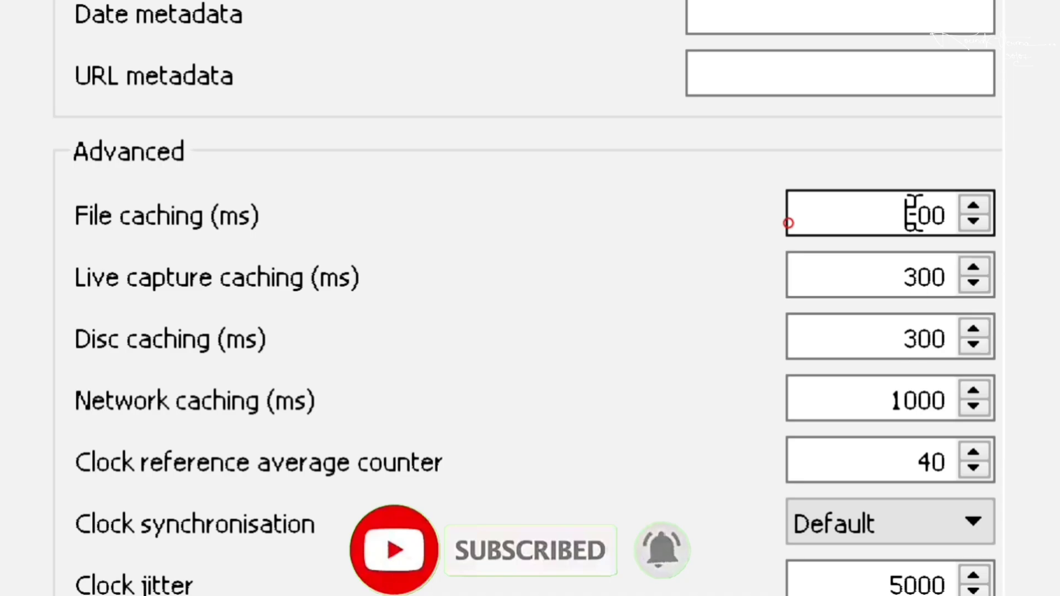
{"action": "key", "text": "End"}
{"action": "key", "text": "BackSpace"}
{"action": "key", "text": "BackSpace"}
{"action": "key", "text": "BackSpace"}
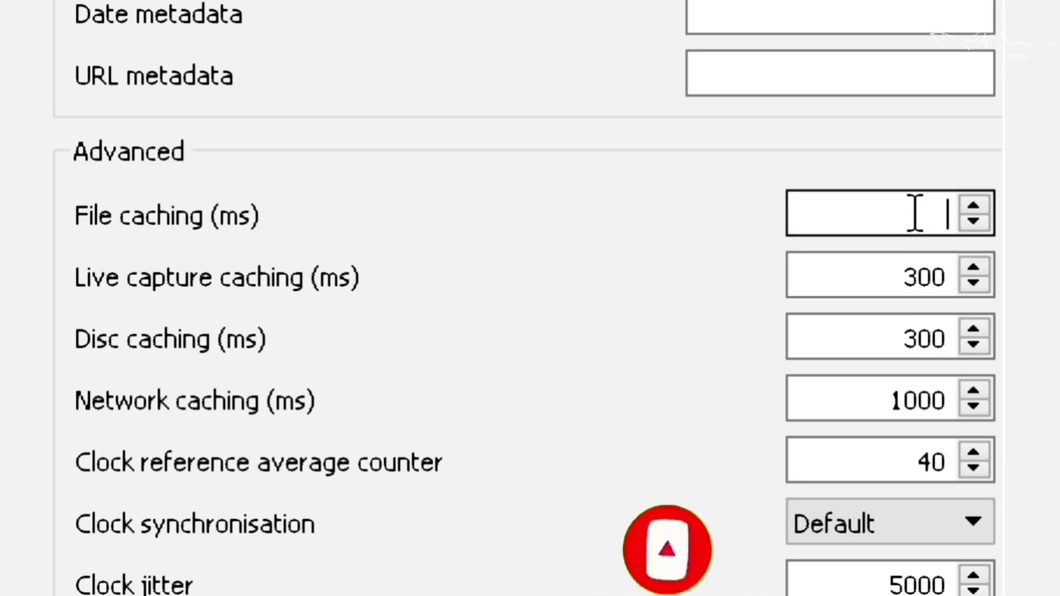
{"action": "type", "text": "600"}
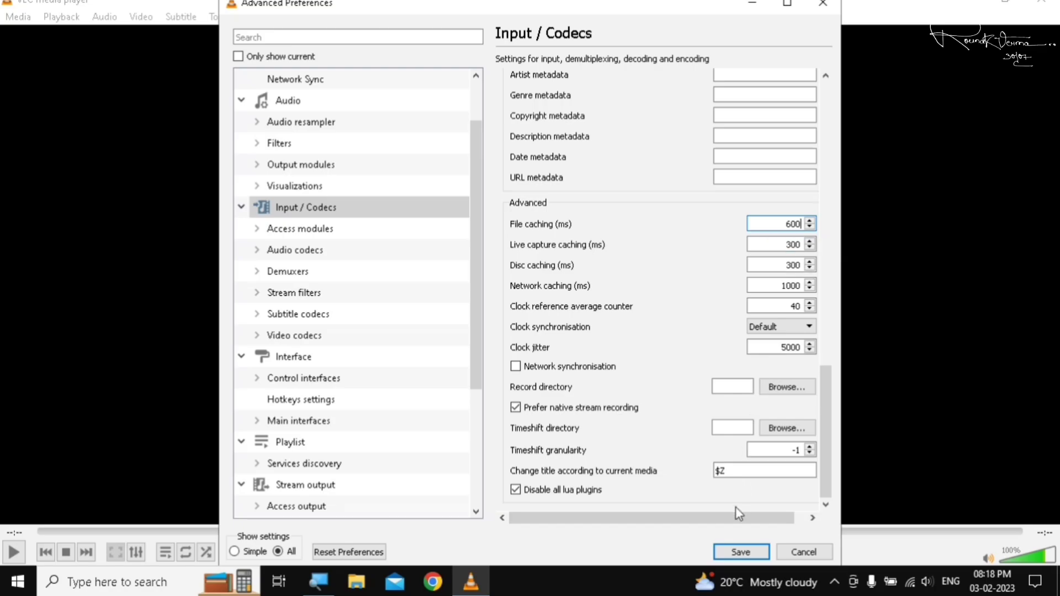
{"action": "left_click", "coordinate": [739, 552]}
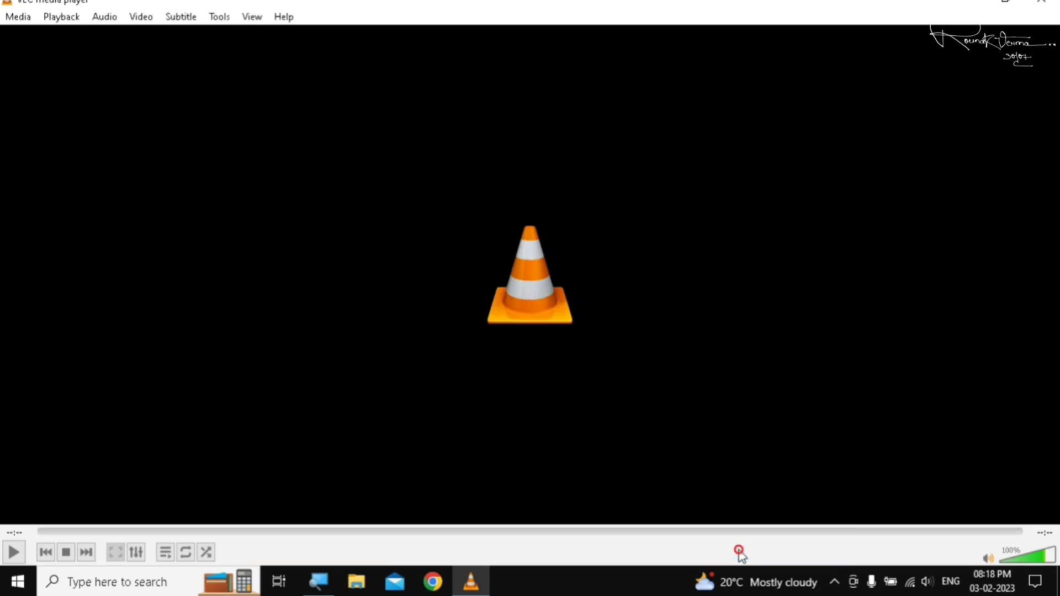
- Restart VLC media player to apply the caching change and display all preference settings
{"action": "left_click", "coordinate": [1042, 3]}
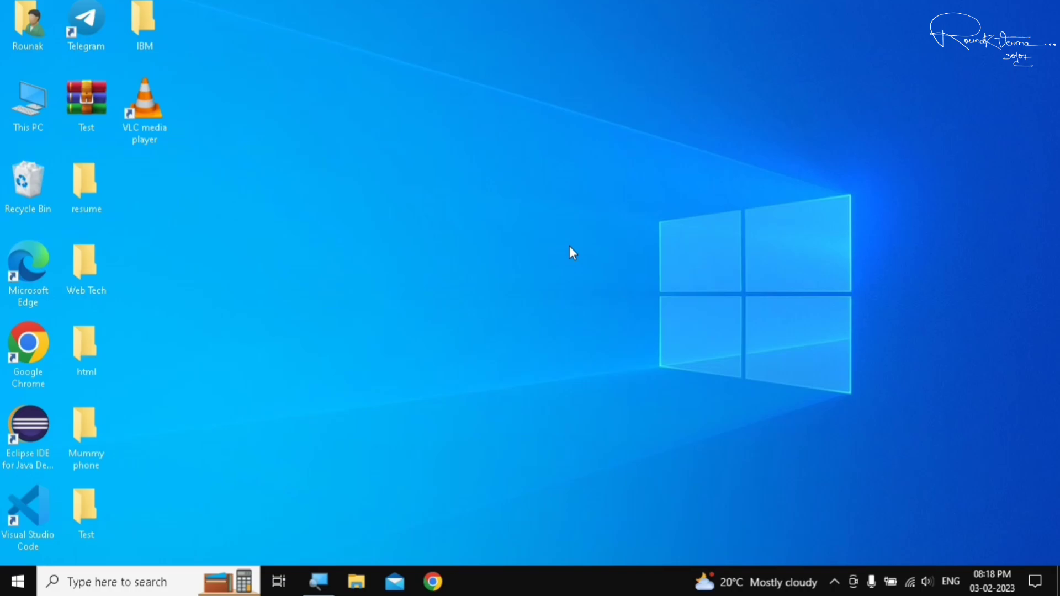
{"action": "double_click", "coordinate": [156, 119]}
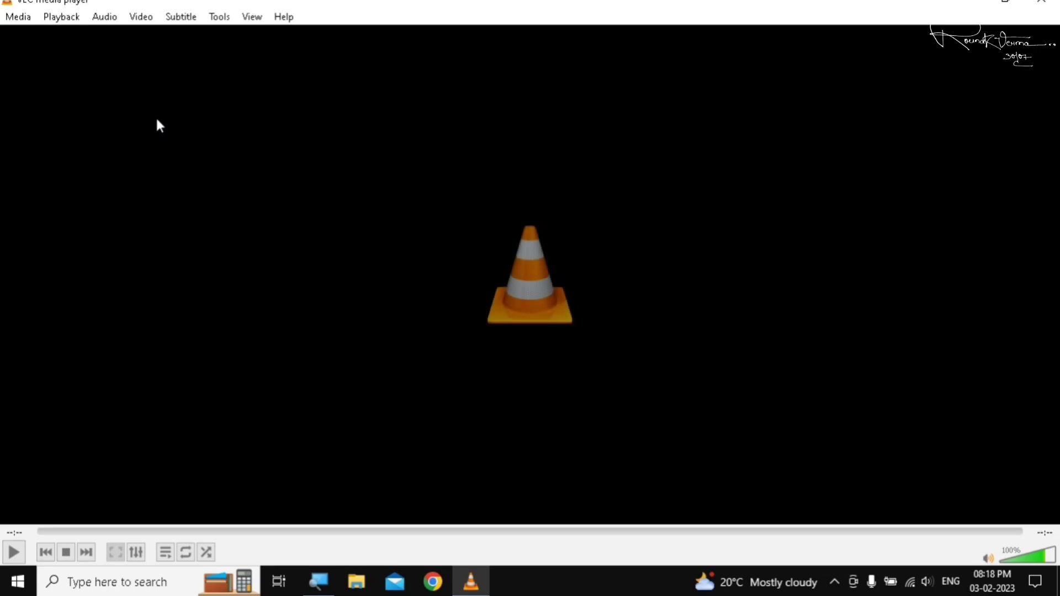
{"action": "left_click", "coordinate": [228, 13]}
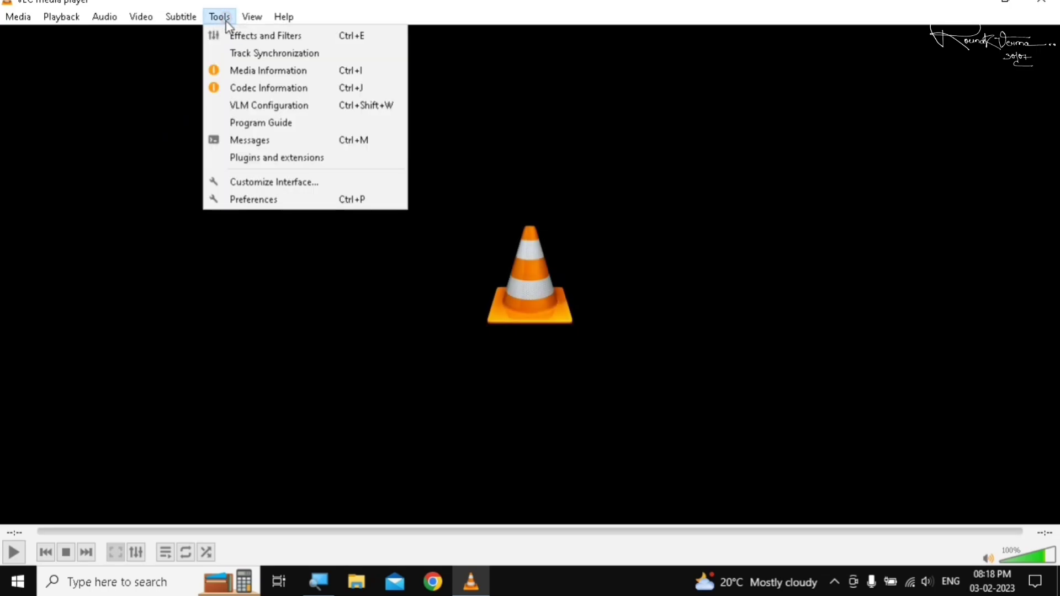
{"action": "left_click", "coordinate": [262, 202]}
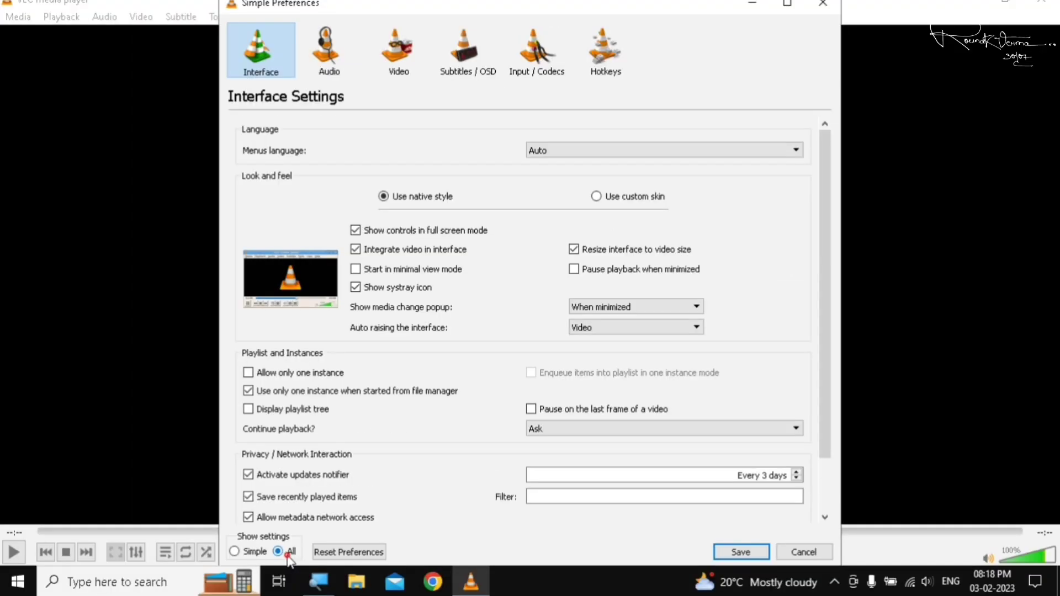
{"action": "left_click", "coordinate": [279, 551]}
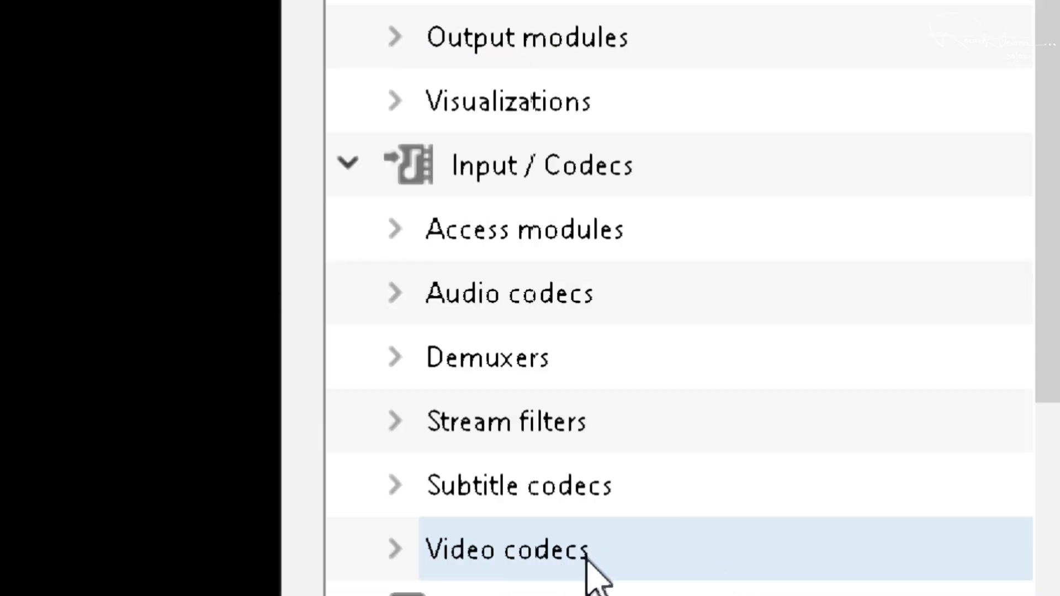
- Choose Automatic hardware decoding for the FFmpeg decoder under the video codecs settings
{"action": "scroll", "coordinate": [586, 566], "scroll_direction": "down", "scroll_amount": 2}
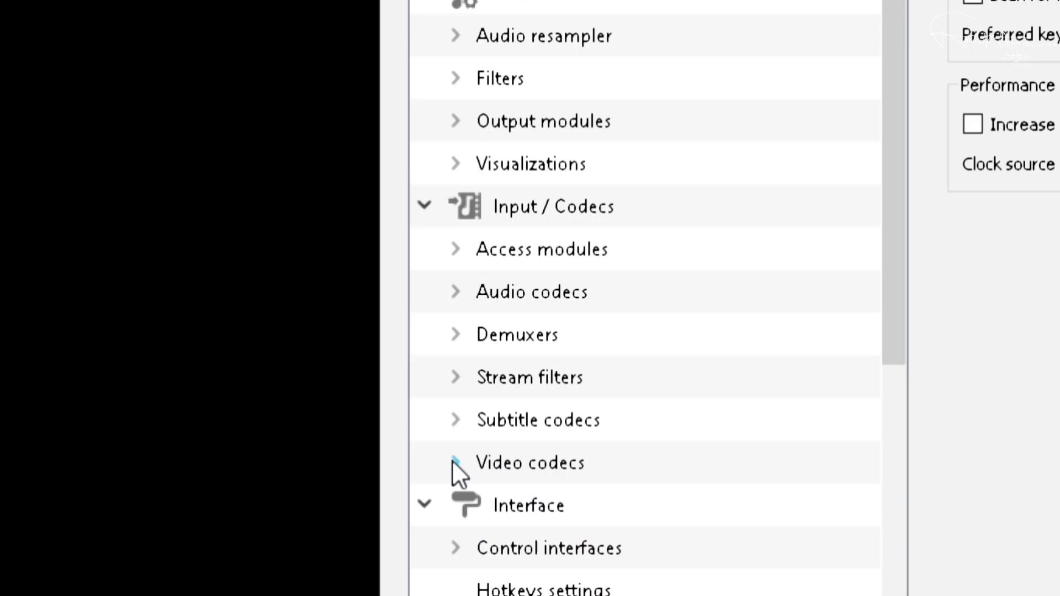
{"action": "left_click", "coordinate": [456, 464]}
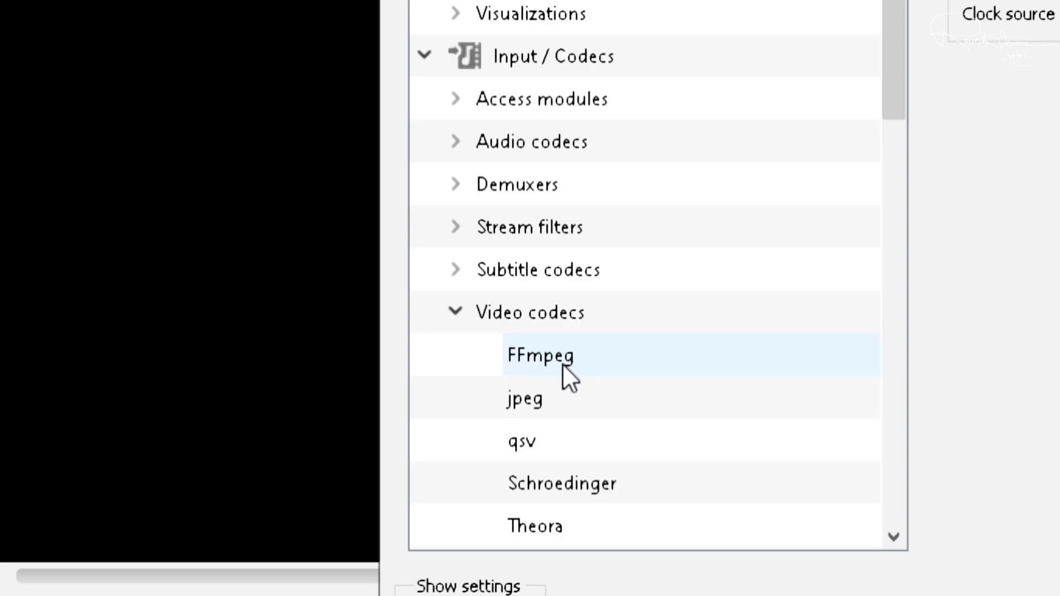
{"action": "left_click", "coordinate": [583, 365]}
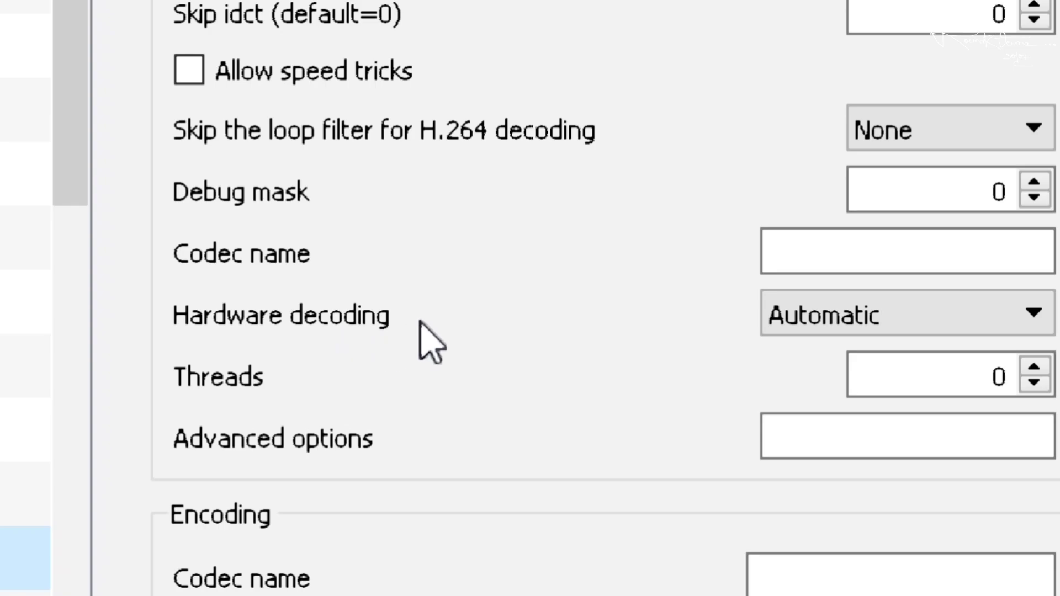
{"action": "left_click", "coordinate": [930, 322]}
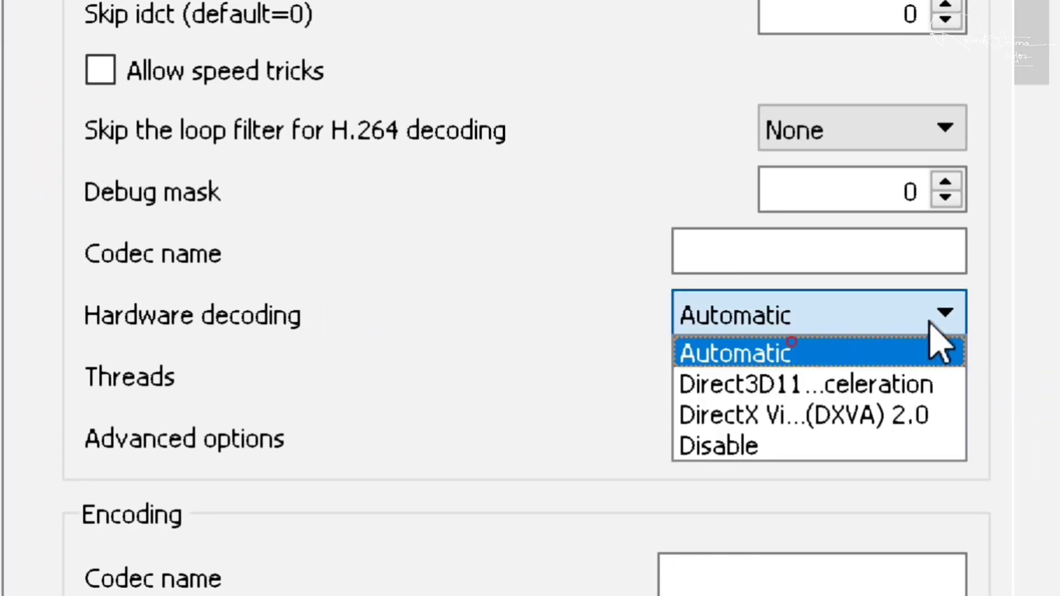
{"action": "left_click", "coordinate": [861, 358]}
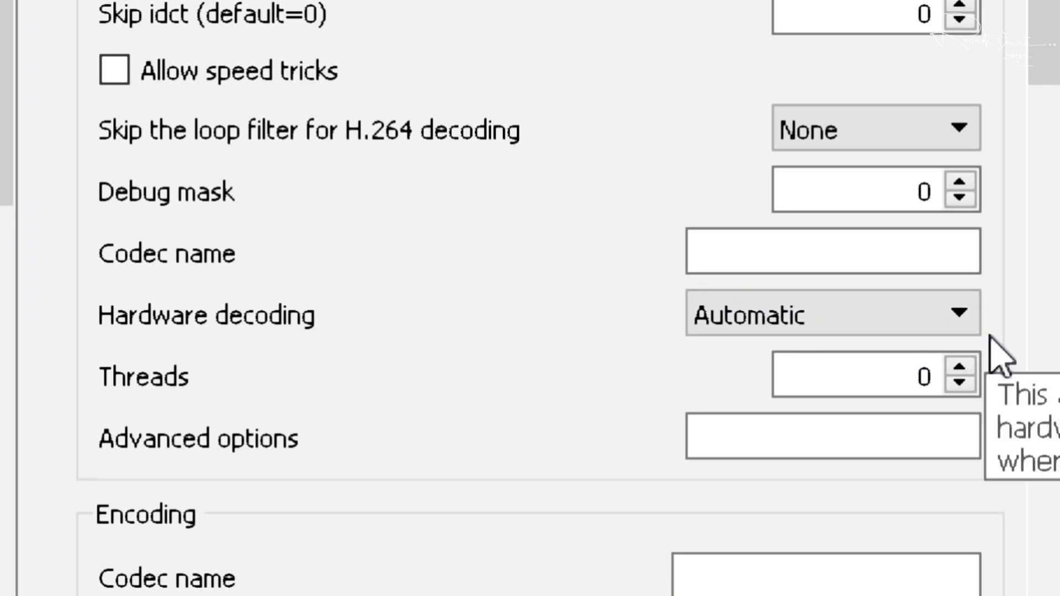
- Set the FFmpeg decoding threads to 2 and save the preferences
{"action": "left_click", "coordinate": [921, 369]}
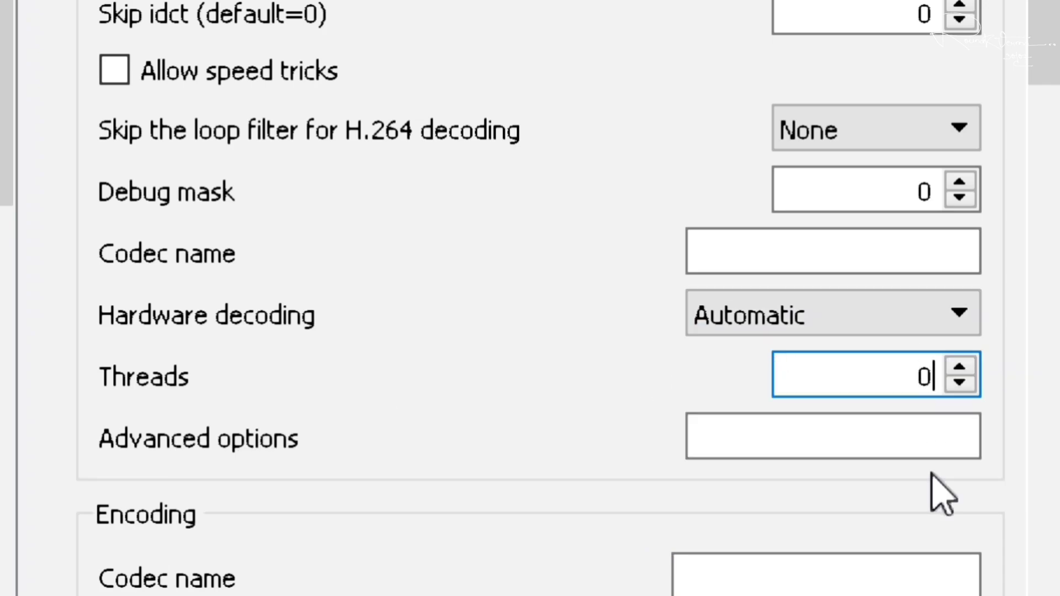
{"action": "key", "text": "BackSpace"}
{"action": "type", "text": "2"}
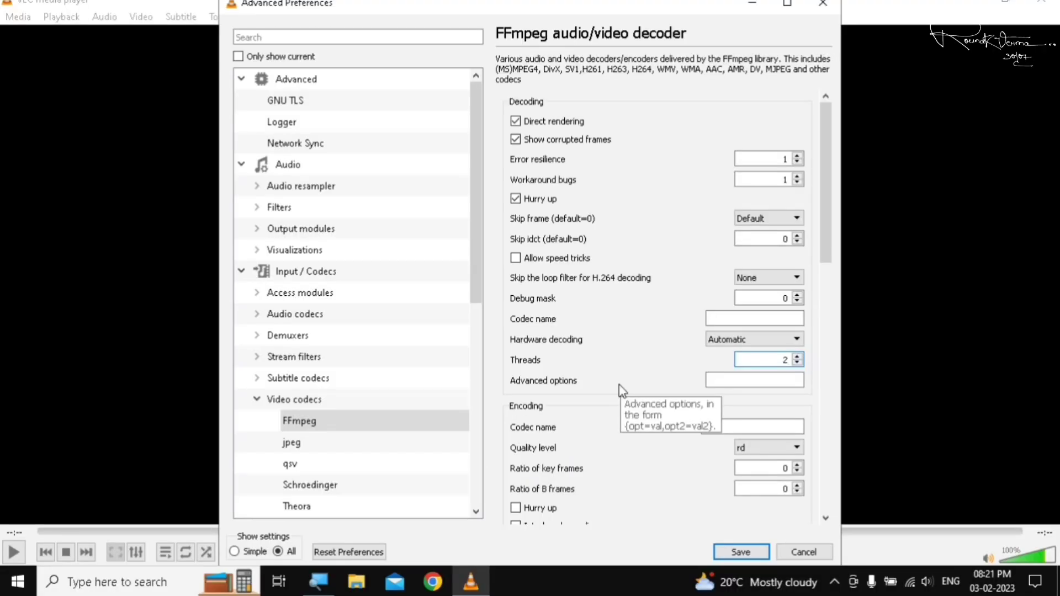
{"action": "left_click", "coordinate": [740, 551]}
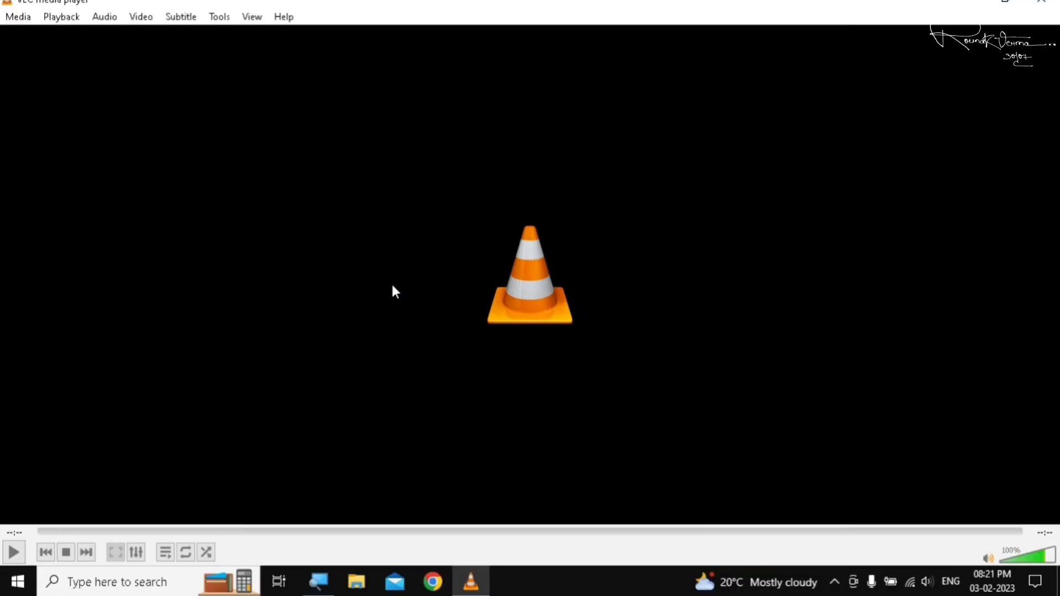
- Restart VLC media player to apply the FFmpeg decoding changes and show all advanced preference settings
{"action": "left_click", "coordinate": [1040, 3]}
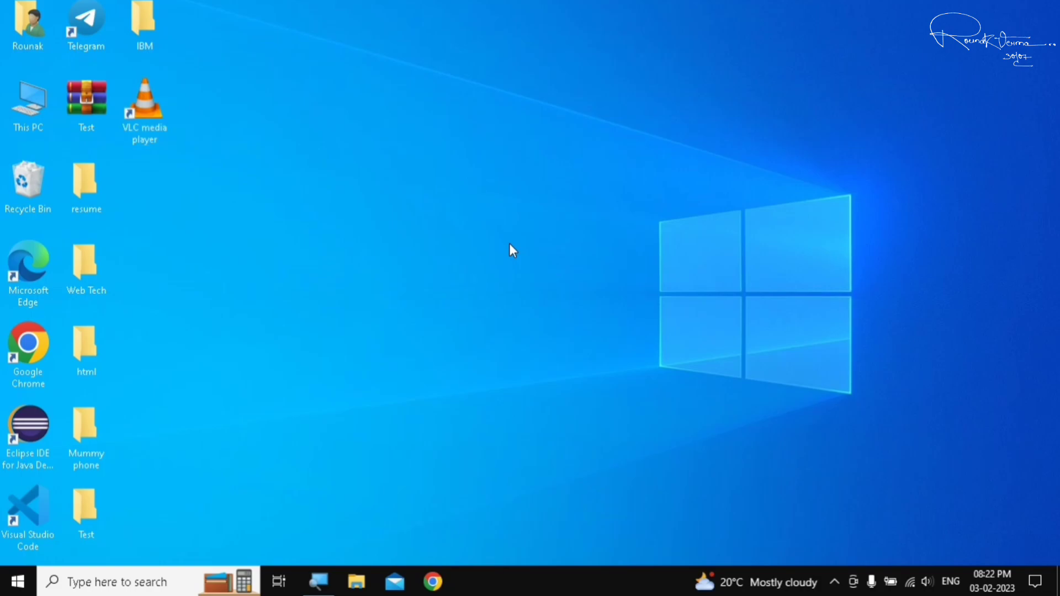
{"action": "double_click", "coordinate": [155, 125]}
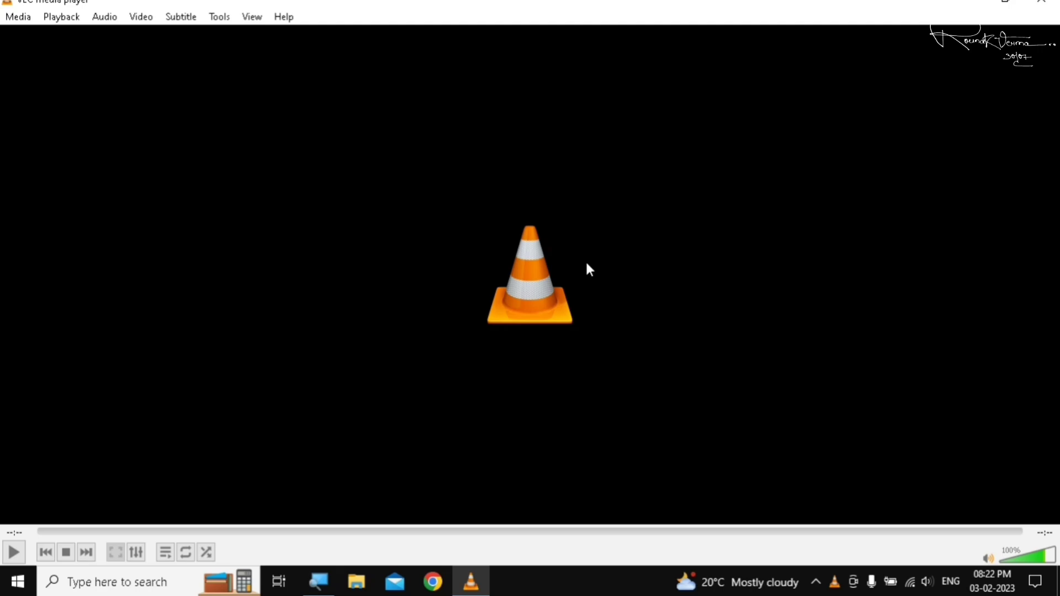
{"action": "left_click", "coordinate": [231, 22]}
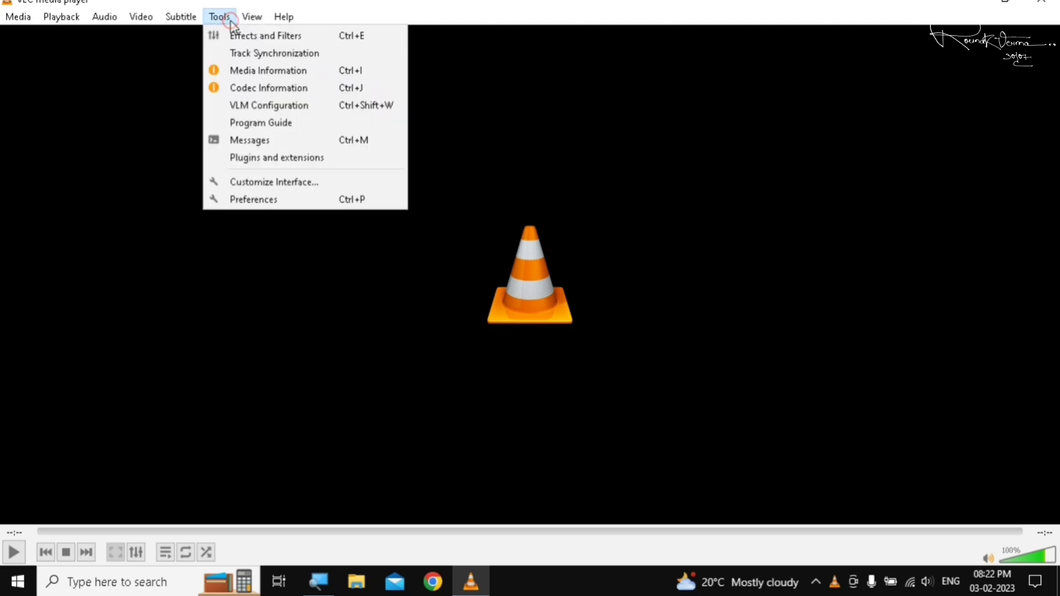
{"action": "left_click", "coordinate": [270, 198]}
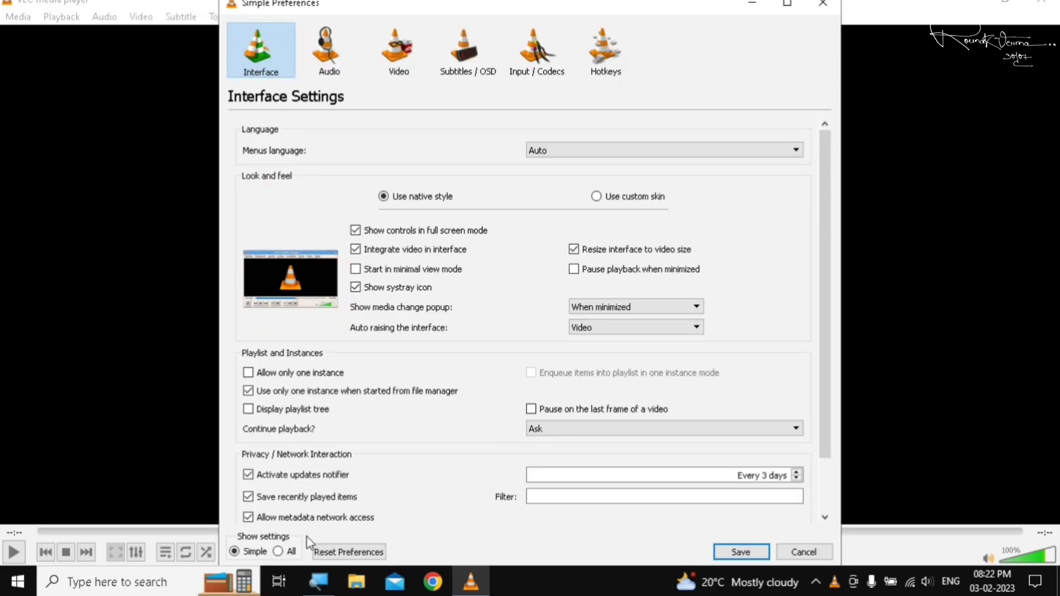
{"action": "left_click", "coordinate": [278, 551]}
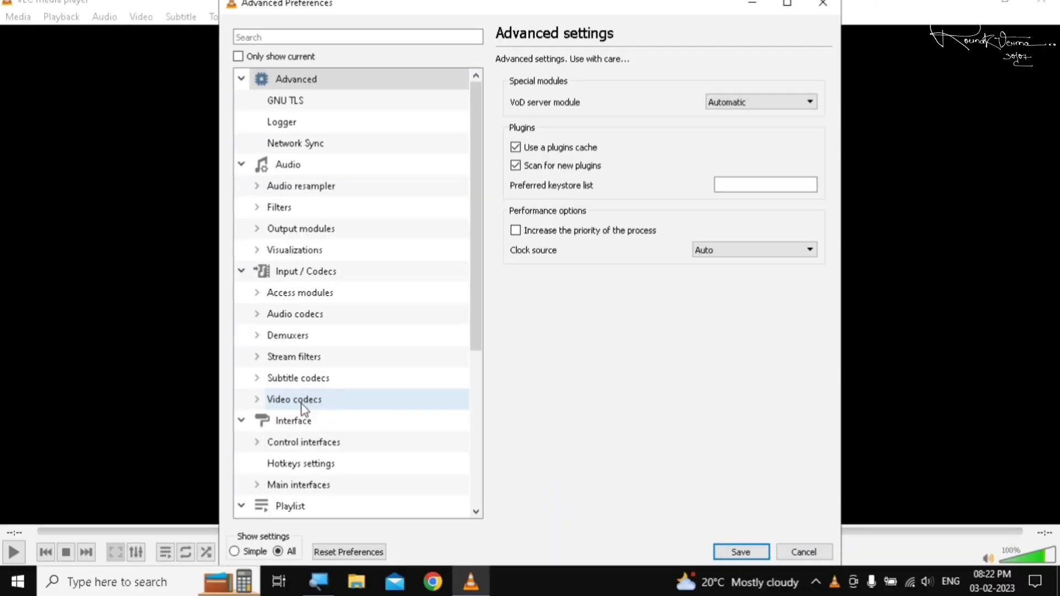
- Open the x264 encoder settings under the video codecs and check the number of reference frames
{"action": "left_click", "coordinate": [257, 400]}
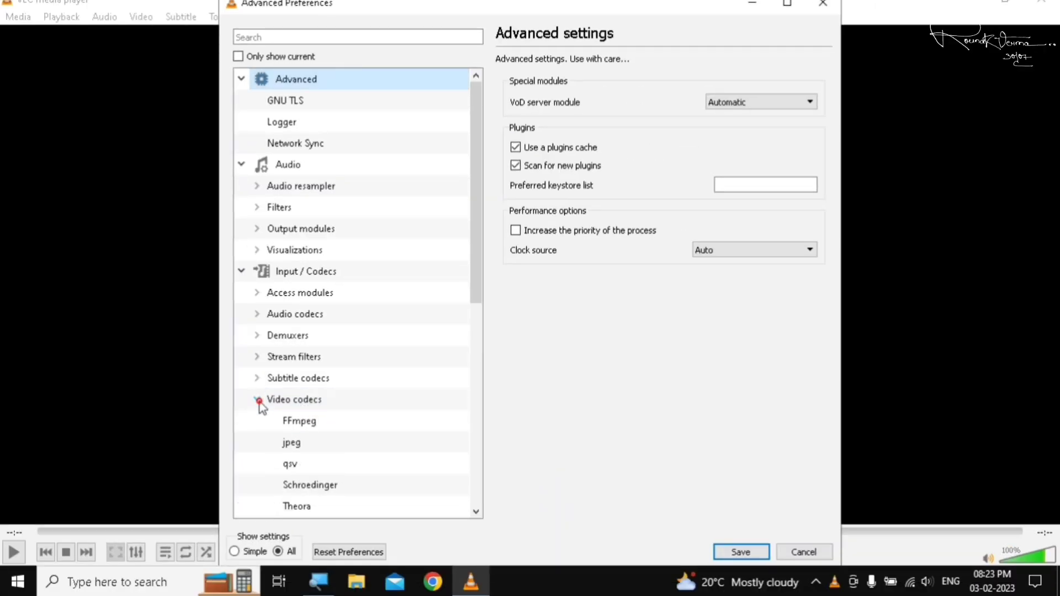
{"action": "scroll", "coordinate": [324, 425], "scroll_direction": "down", "scroll_amount": 1}
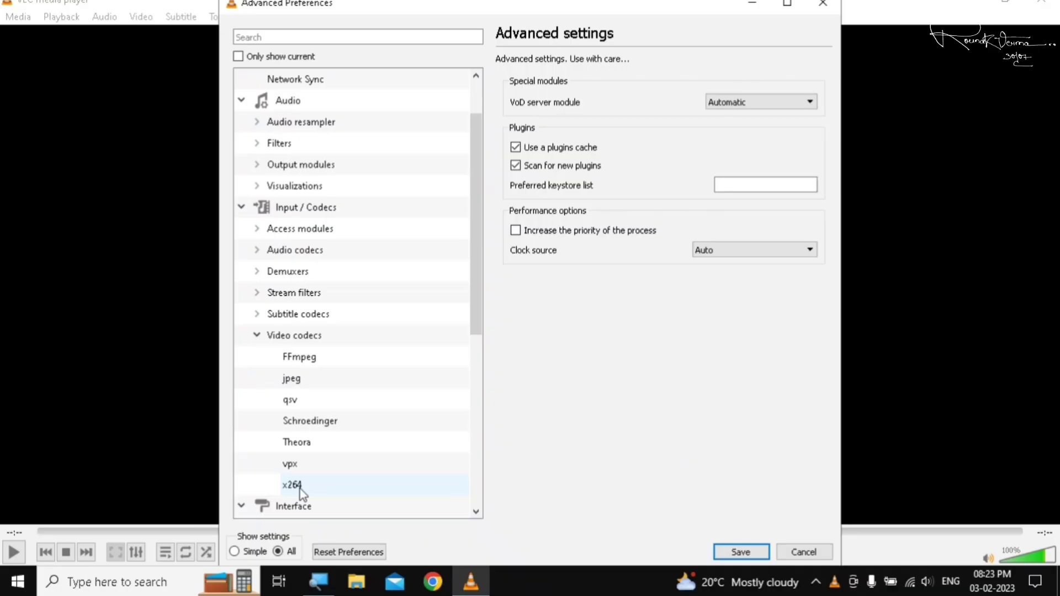
{"action": "left_click", "coordinate": [299, 487]}
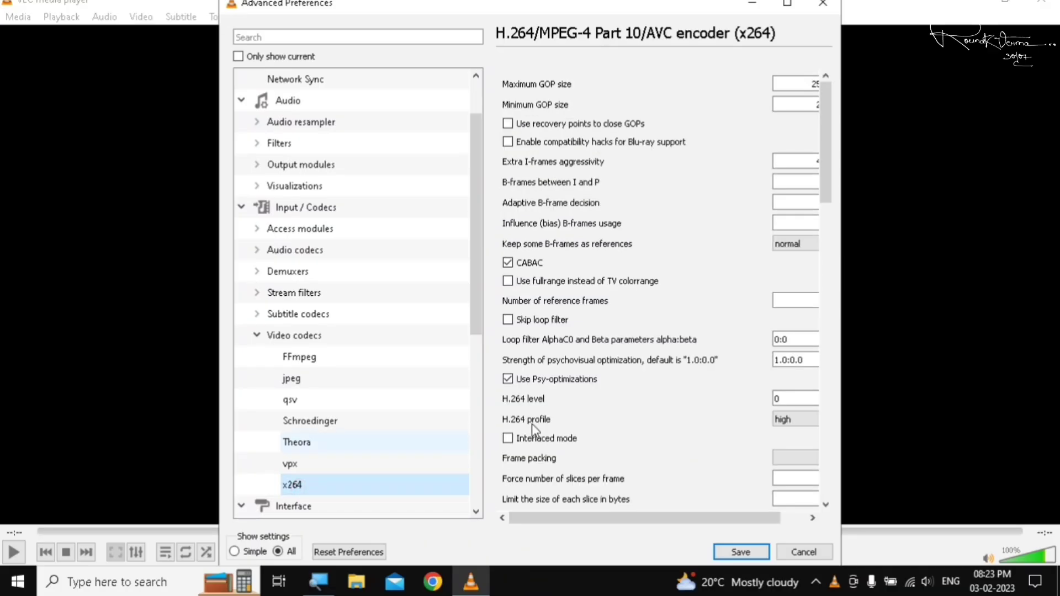
{"action": "left_click", "coordinate": [583, 519]}
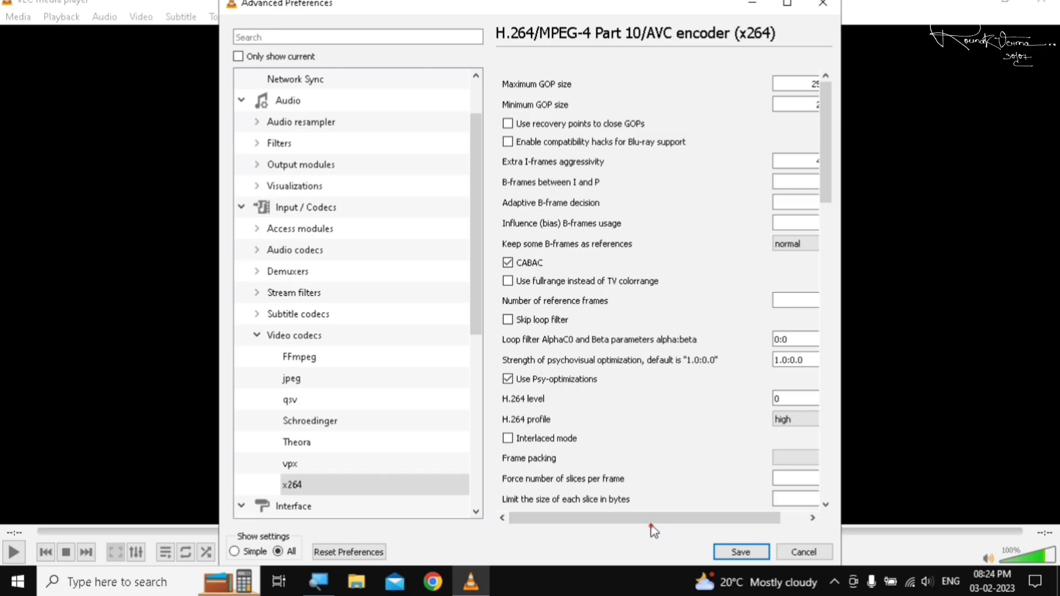
{"action": "left_click_drag", "start_coordinate": [650, 525], "coordinate": [678, 523]}
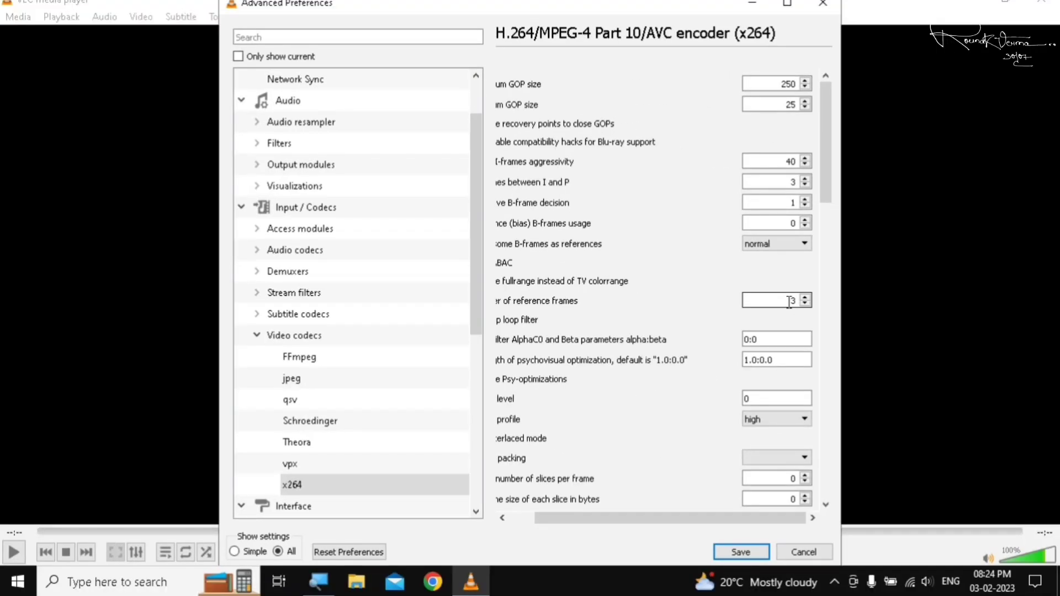
- Save the advanced preferences and close VLC media player
{"action": "left_click", "coordinate": [748, 556]}
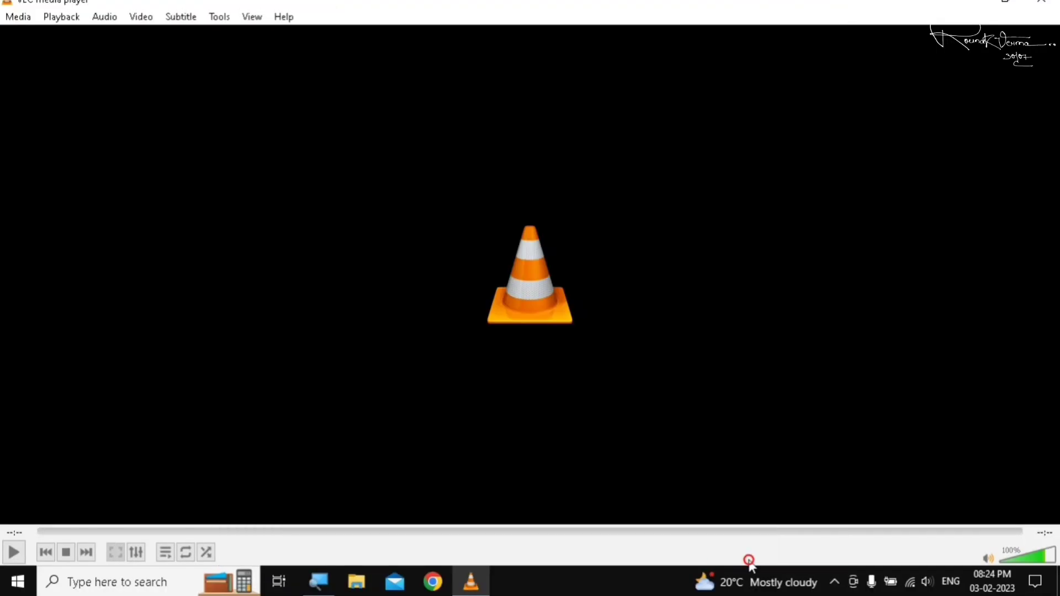
{"action": "left_click", "coordinate": [1041, 2]}
{"action": "left_click", "coordinate": [515, 380]}
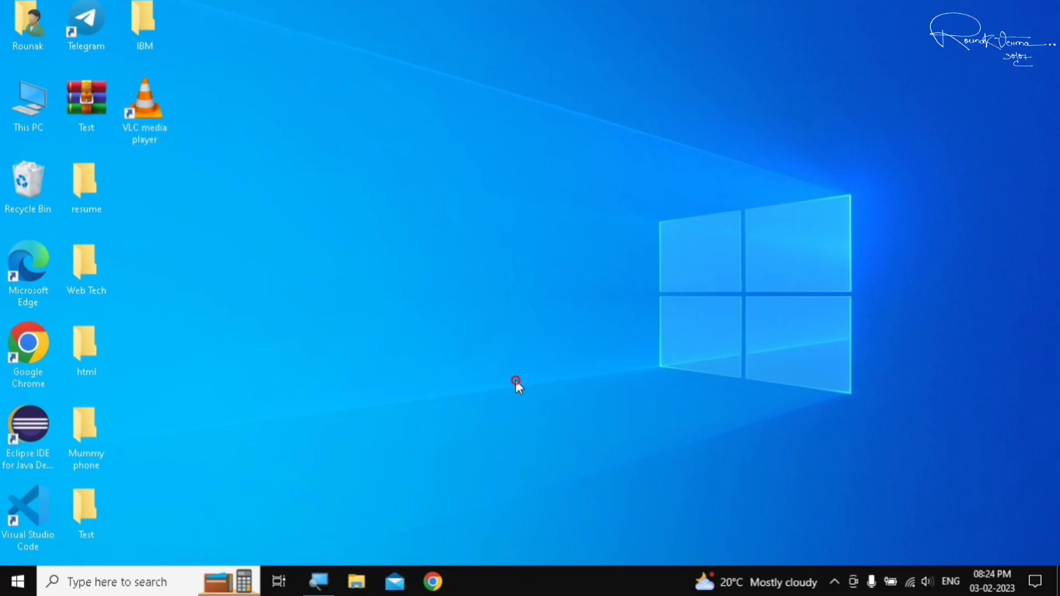